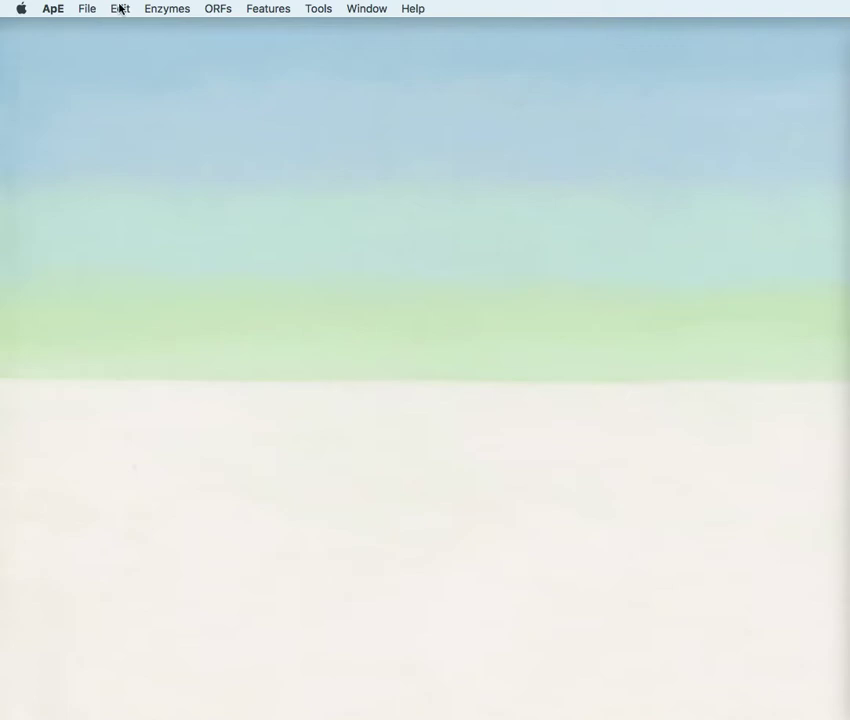
Step: Open the DNA file "L4440 DoubleT-7script II.str" from the Demo Files folder
click(81, 12)
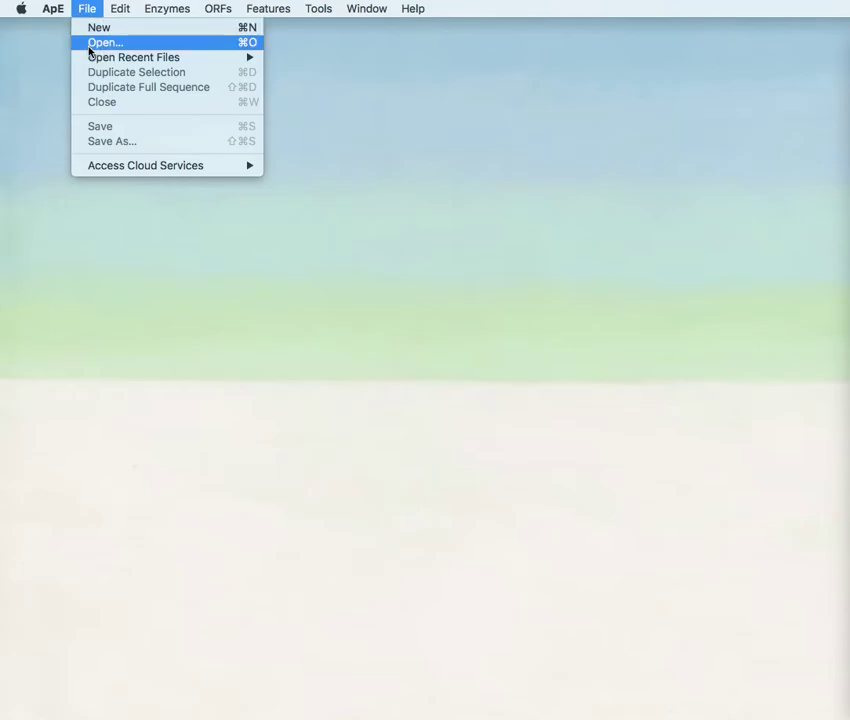
click(90, 45)
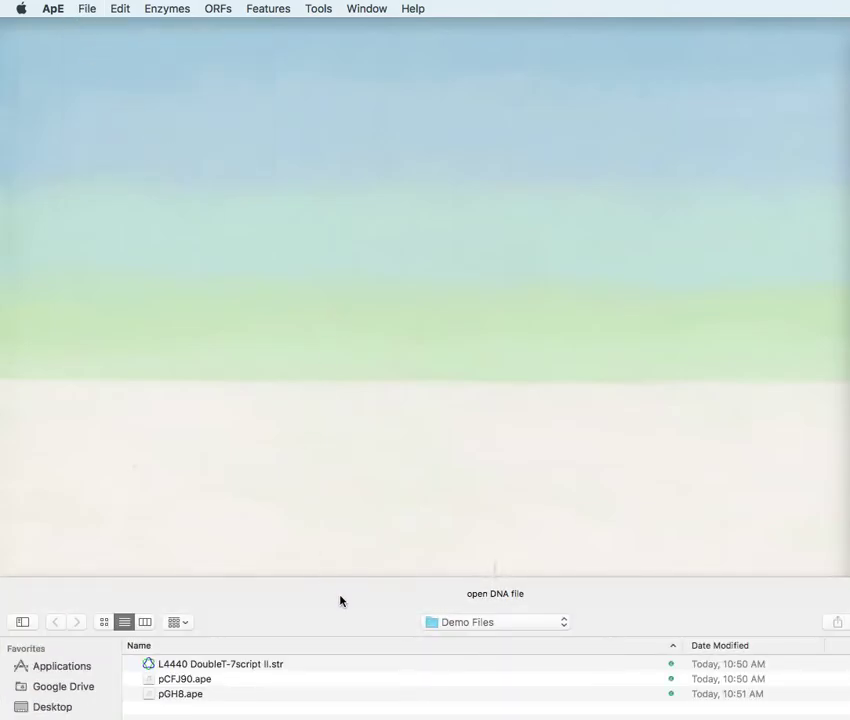
click(357, 355)
click(328, 552)
double_click(181, 664)
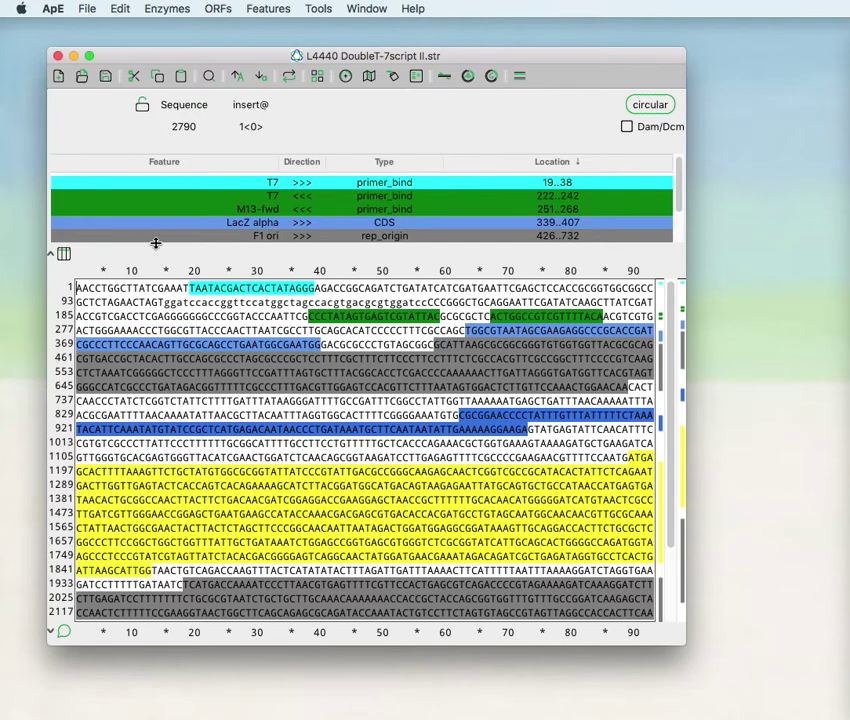
Step: Collapse the feature table above the sequence and expand it again
mouse_move(156, 243)
mouse_down()
mouse_move(159, 326)
mouse_move(166, 244)
mouse_up()
click(55, 254)
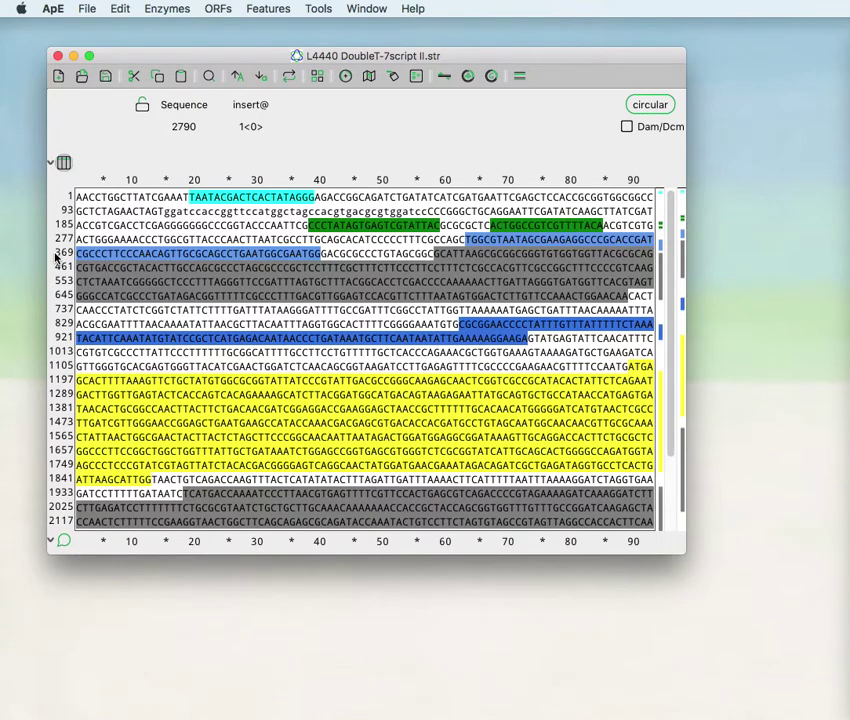
click(58, 164)
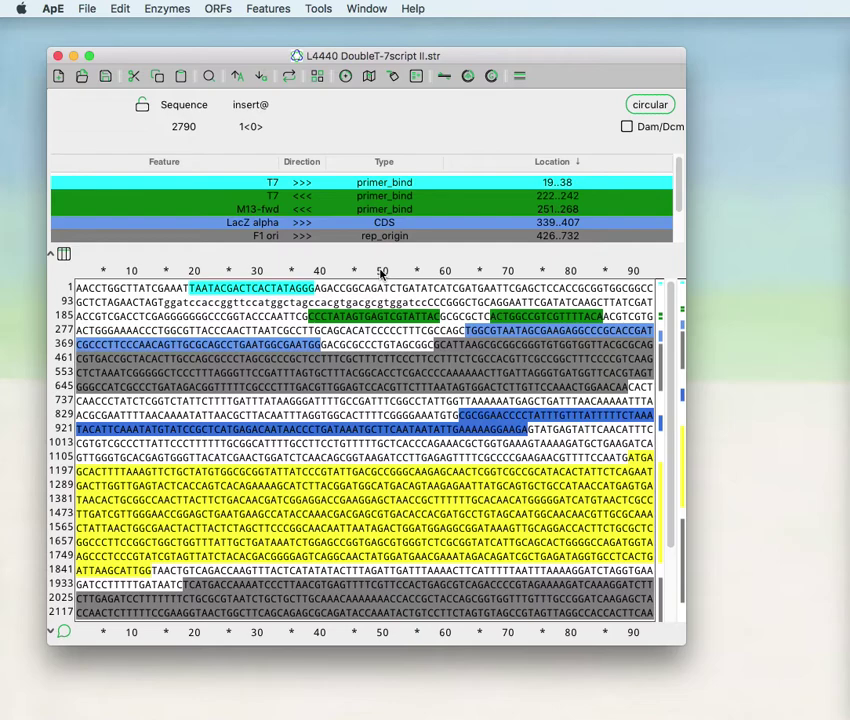
Step: Select the single base at position 1933 near the end of the sequence
scroll(55, 333, down, 5)
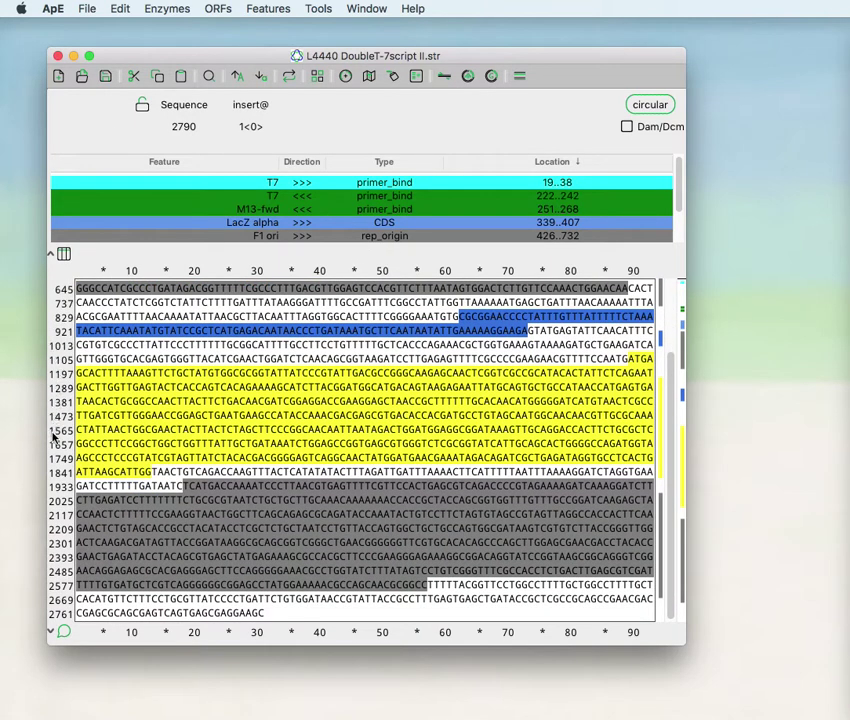
click(76, 487)
key(shift+Right)
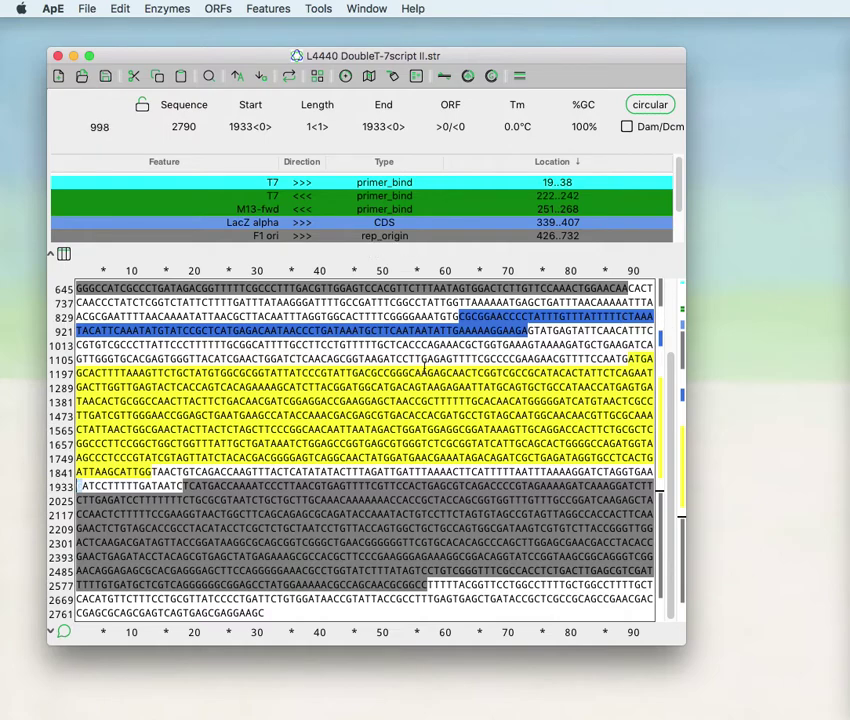
Step: Show the comments area below the sequence, enlarge it slightly, and hide it again
click(60, 632)
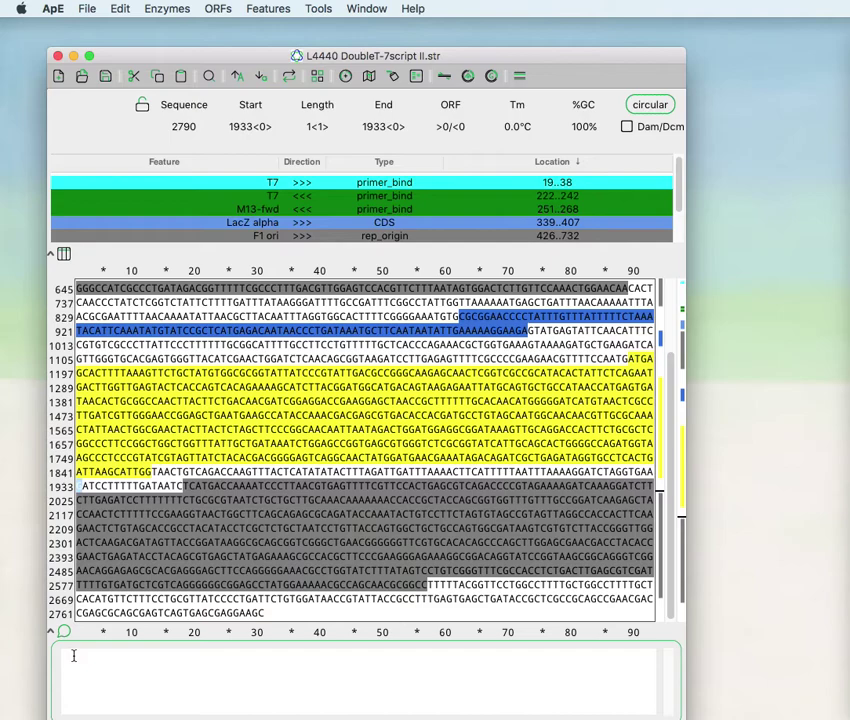
click(73, 656)
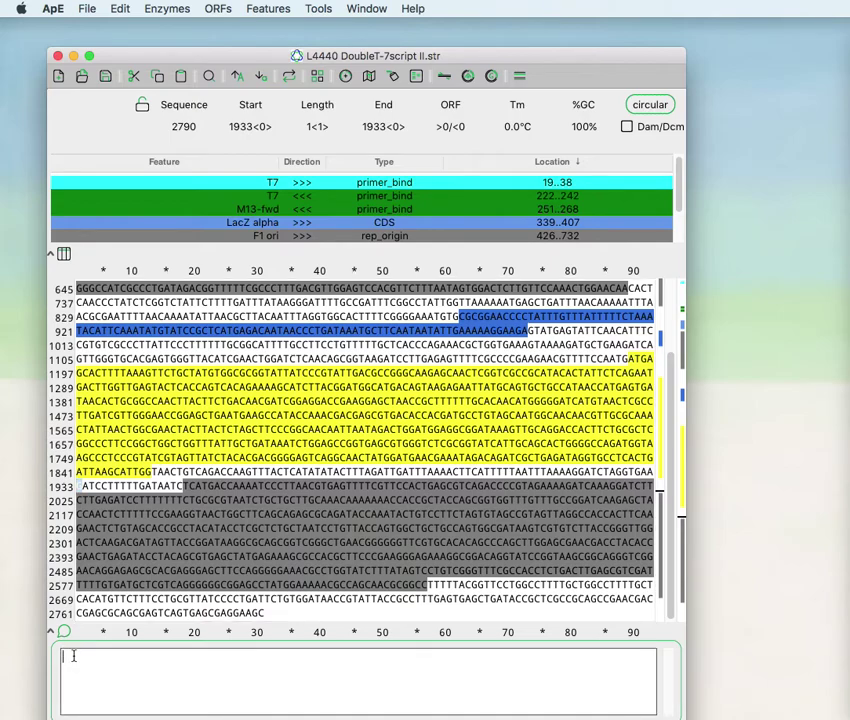
drag(101, 55, 101, 26)
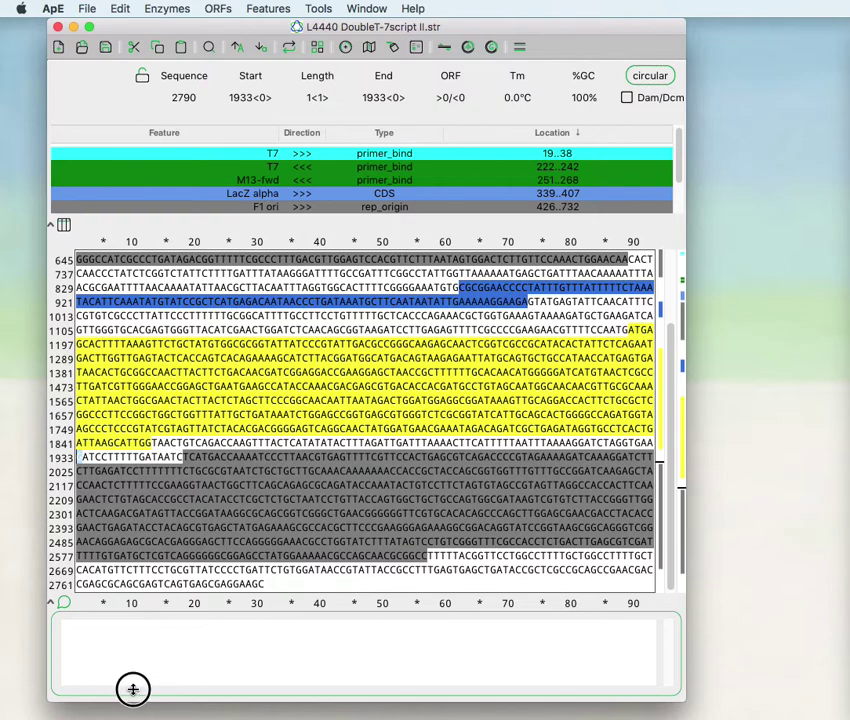
drag(131, 703, 129, 714)
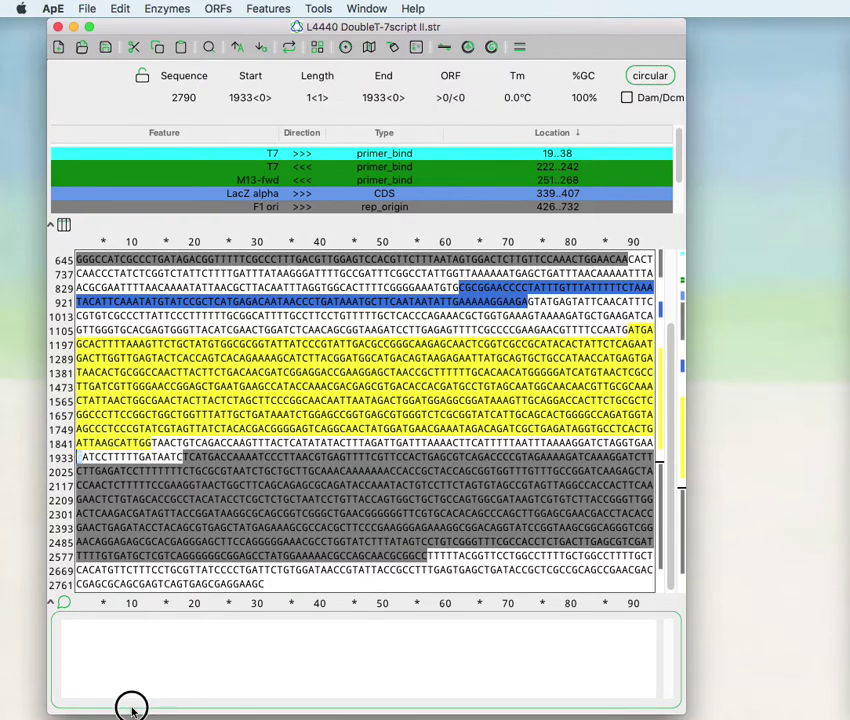
click(63, 602)
Step: Place the cursor in the first sequence line and set the insertion position to 120
scroll(127, 259, up, 4)
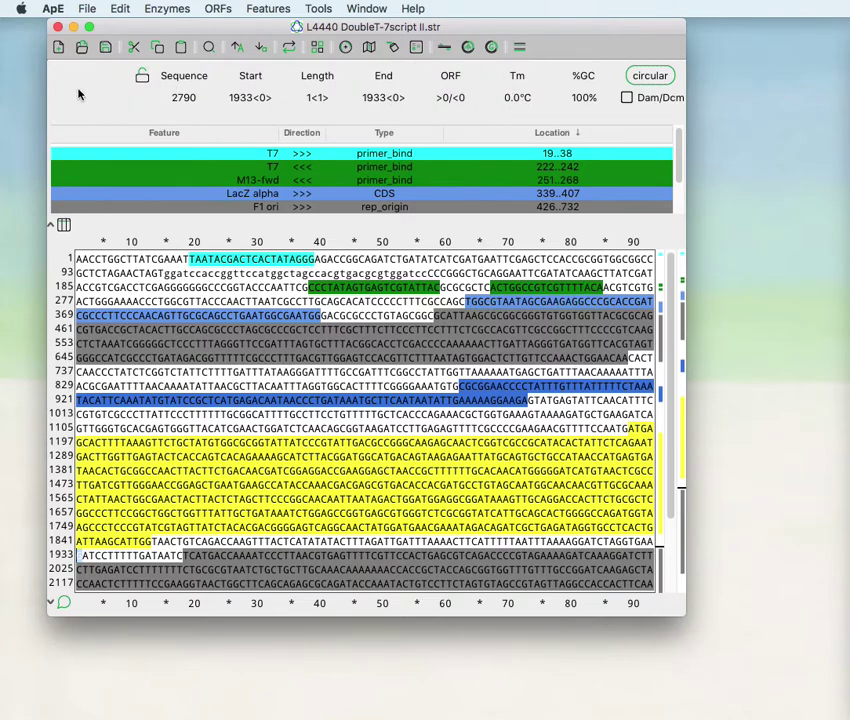
click(145, 259)
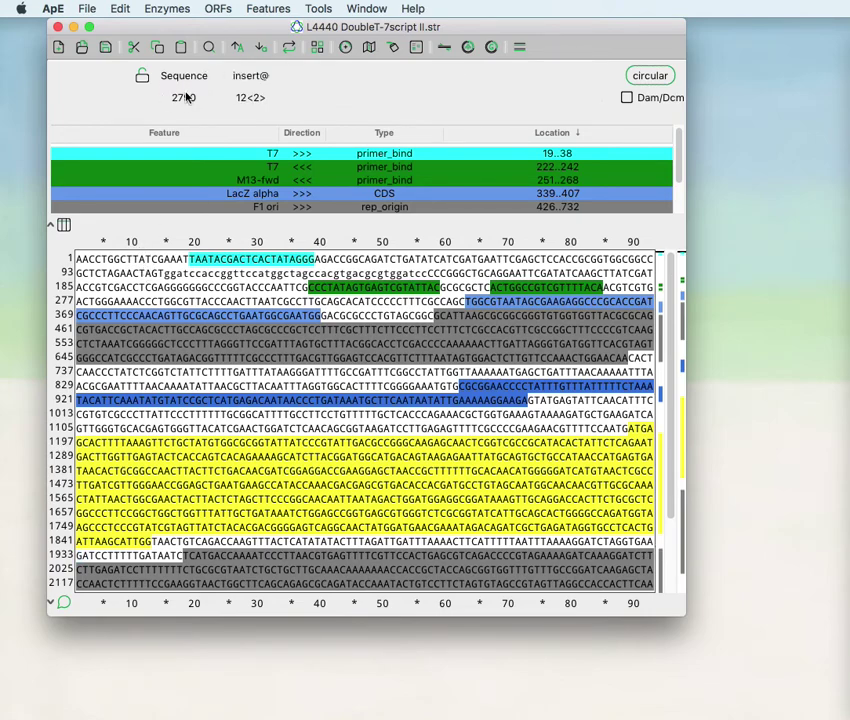
click(241, 101)
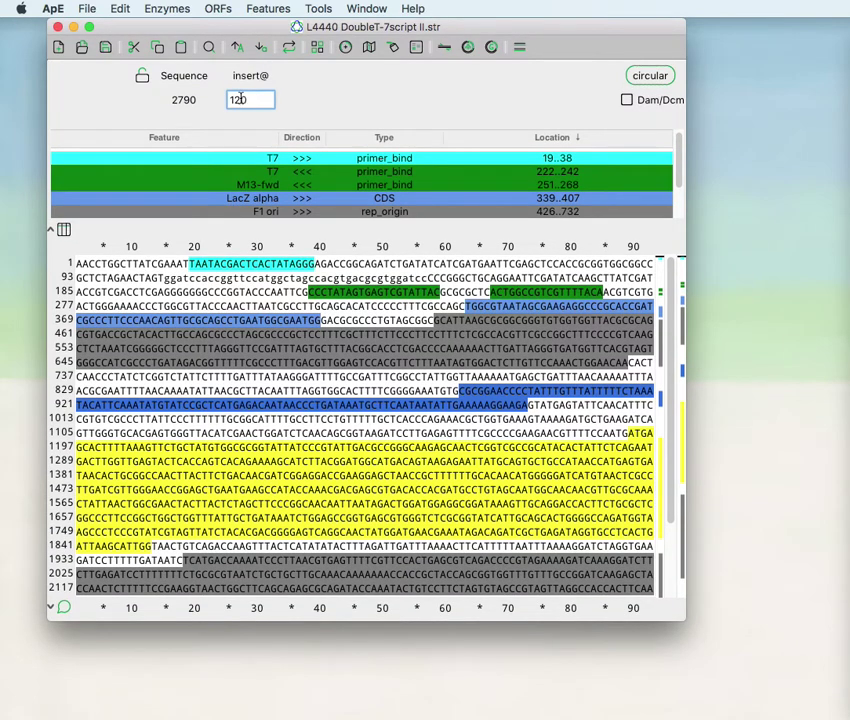
key(Return)
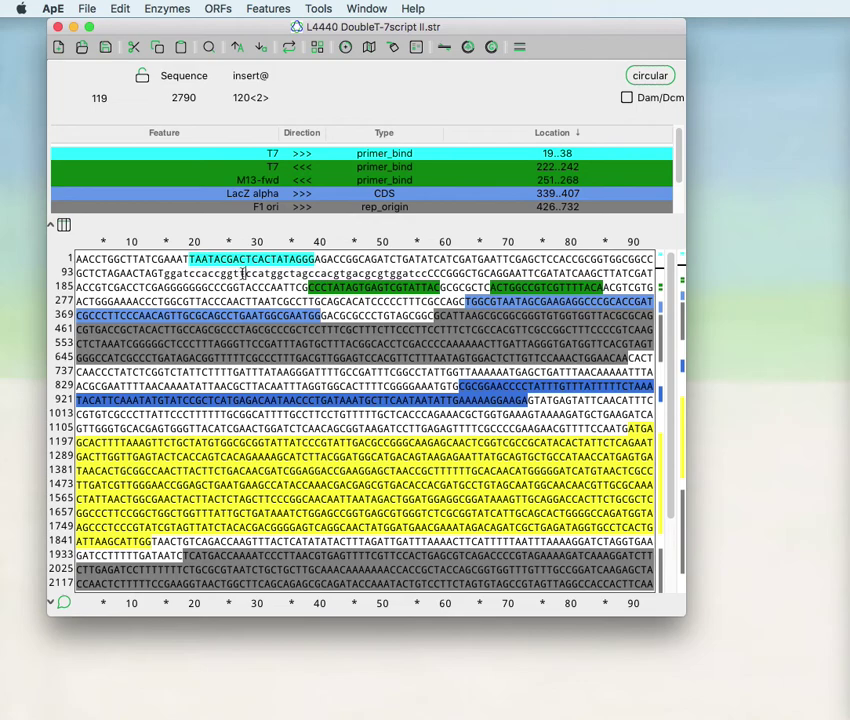
Step: Select bases 119–600, 17–118 and 16–47 in turn to read each selection's length, ORF, Tm and %GC
drag(242, 273, 374, 336)
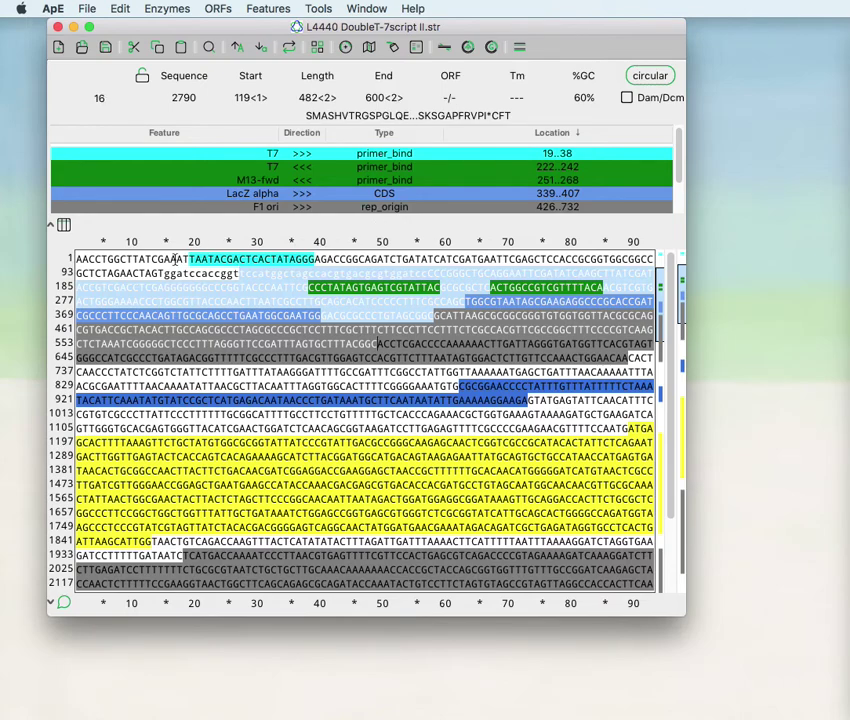
drag(175, 259, 241, 273)
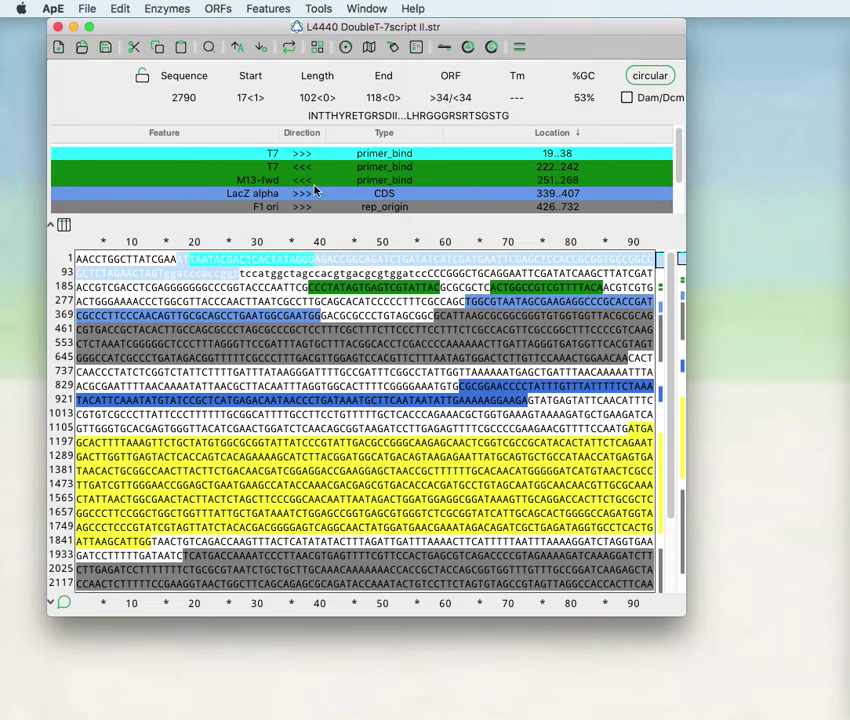
drag(171, 259, 371, 259)
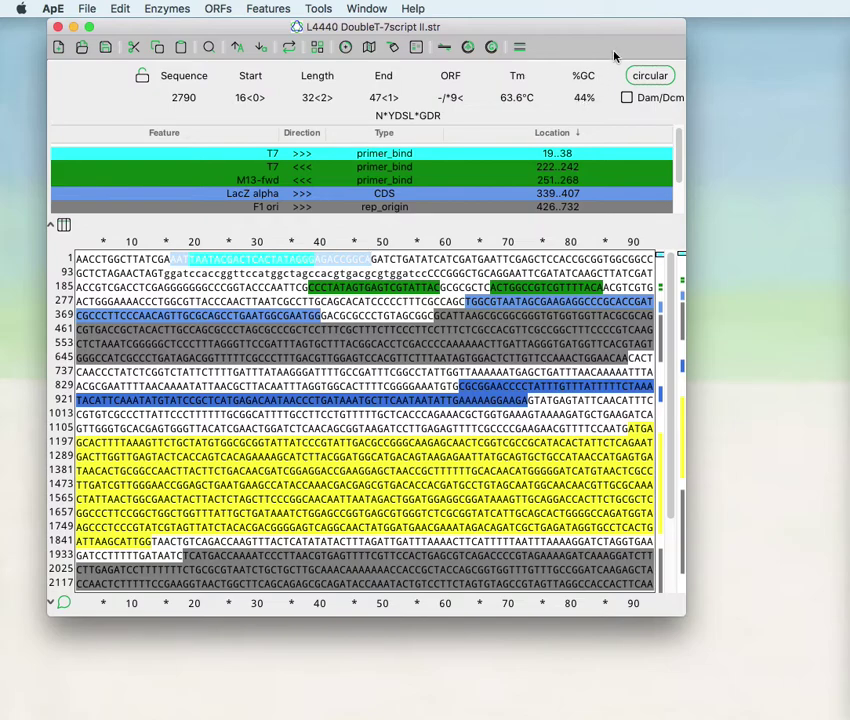
Step: Switch the sequence from circular to linear and back to circular
click(634, 74)
click(650, 76)
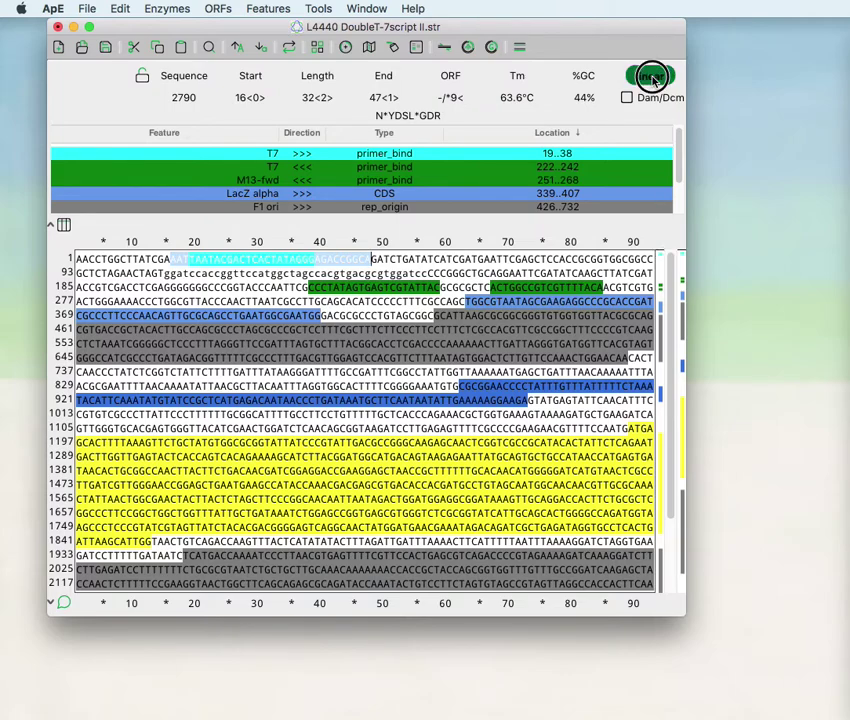
click(120, 8)
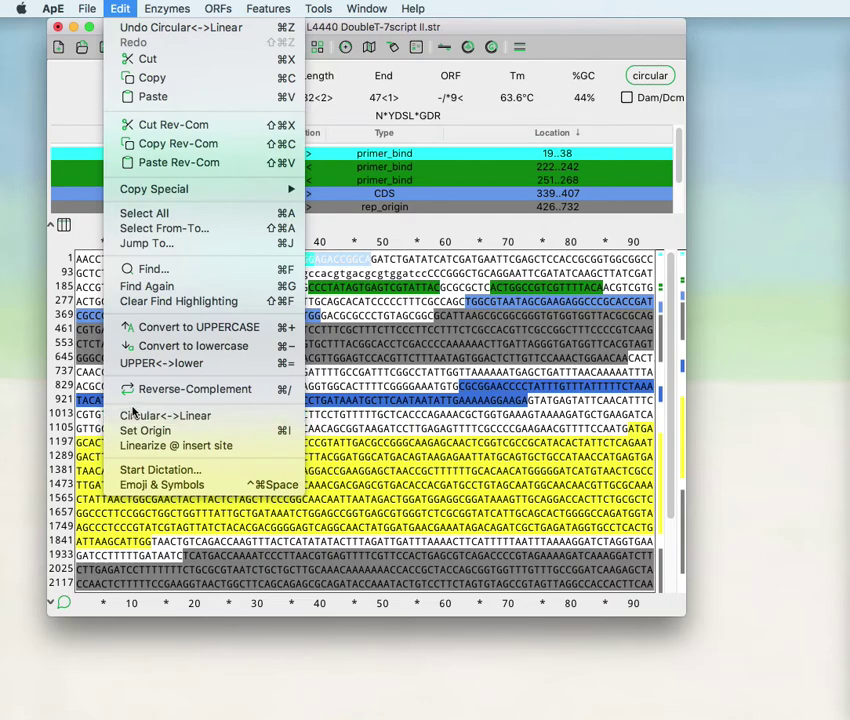
click(118, 8)
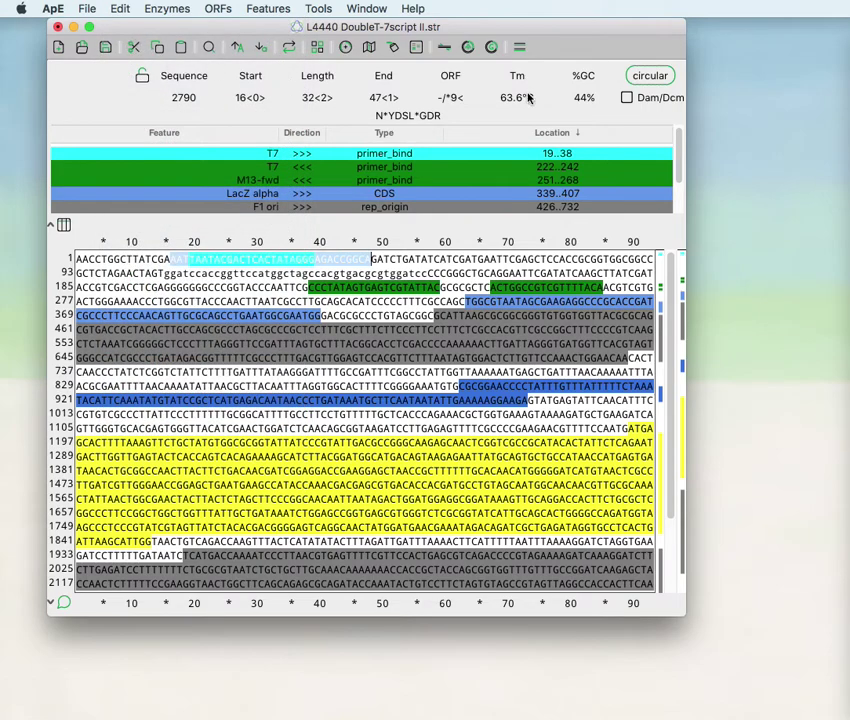
Step: Enable the Dam/Dcm option for the sequence
click(626, 98)
click(627, 98)
Step: Locate the T7, M13-fwd, F1 ori and AmpR features by selecting each one in the sequence
click(203, 153)
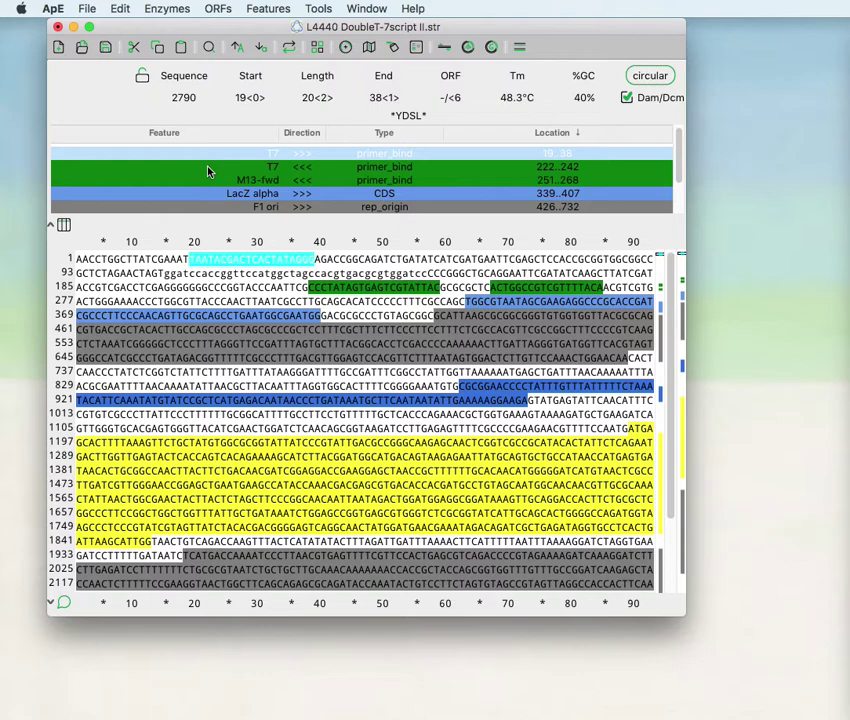
click(208, 172)
click(207, 186)
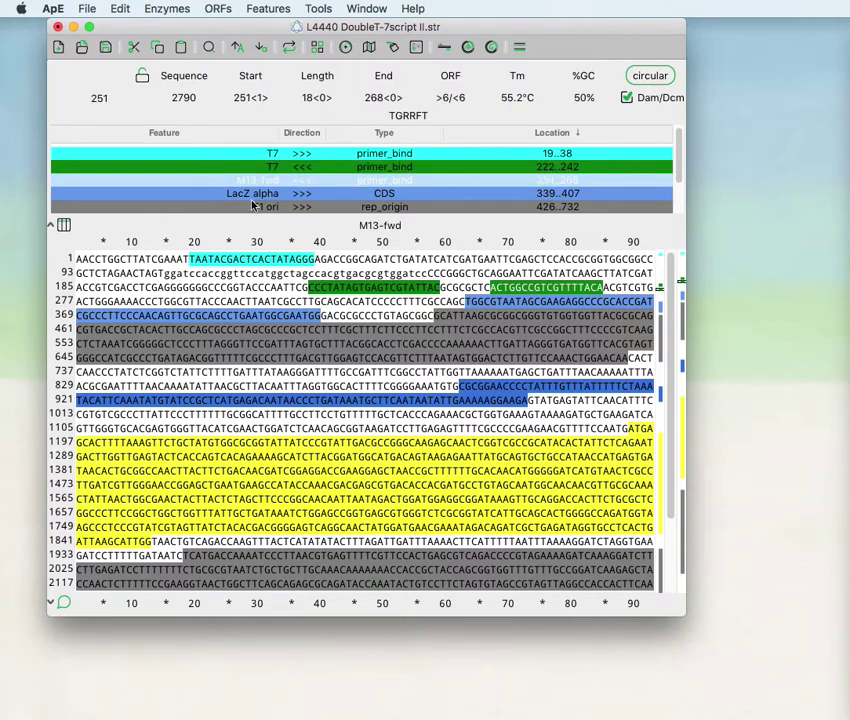
double_click(660, 337)
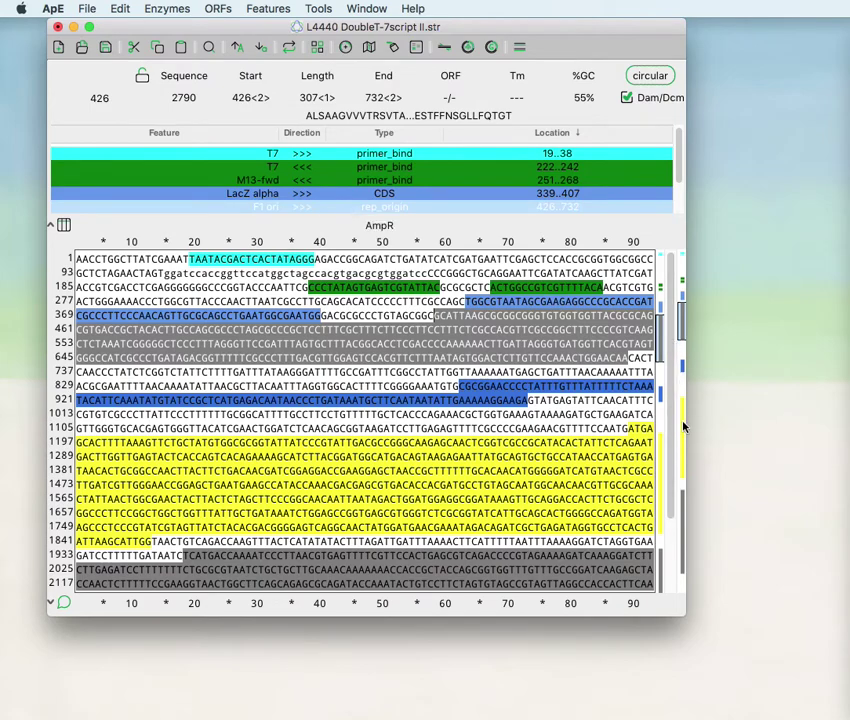
double_click(668, 437)
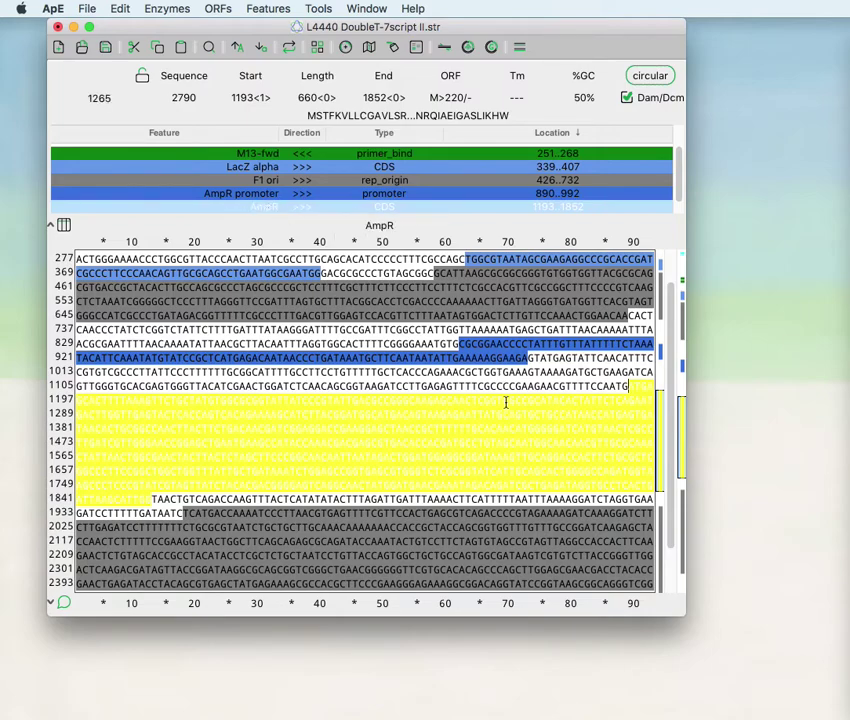
scroll(206, 157, up, 1)
Step: Examine the editing settings of the forward T7 feature at 19..38 and close them without changing anything
click(206, 157)
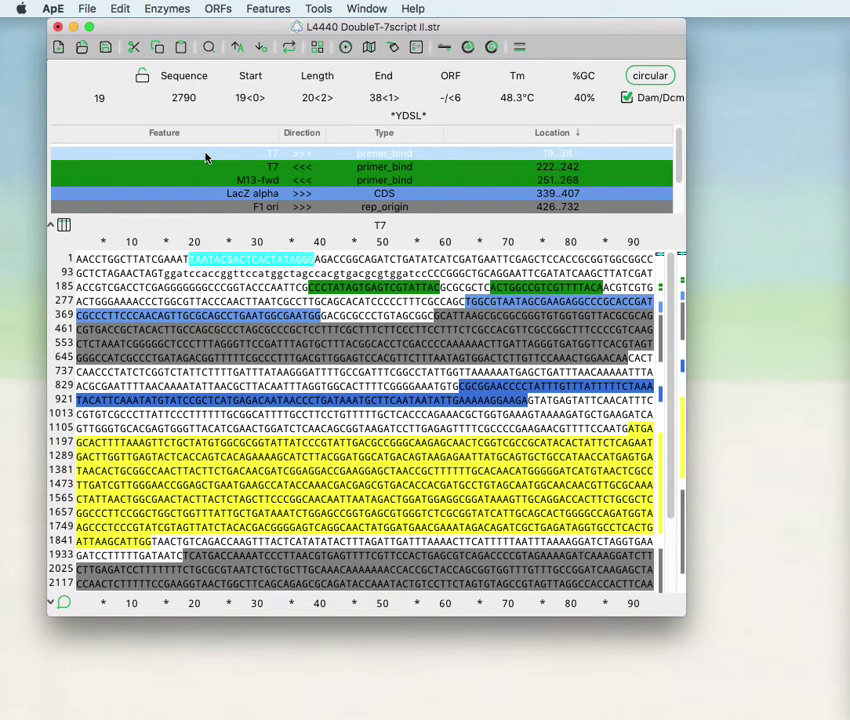
right_click(206, 157)
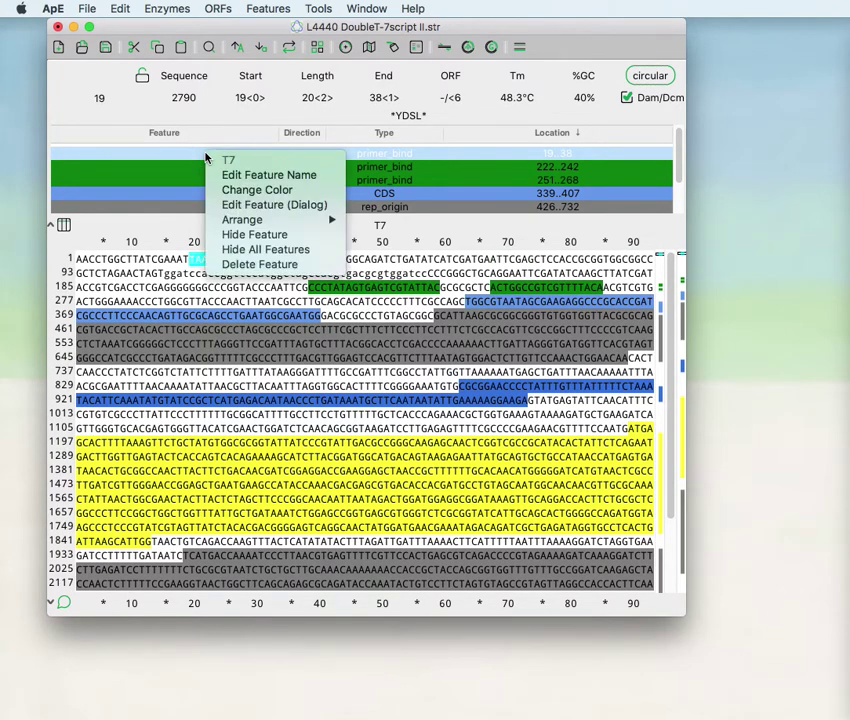
click(255, 205)
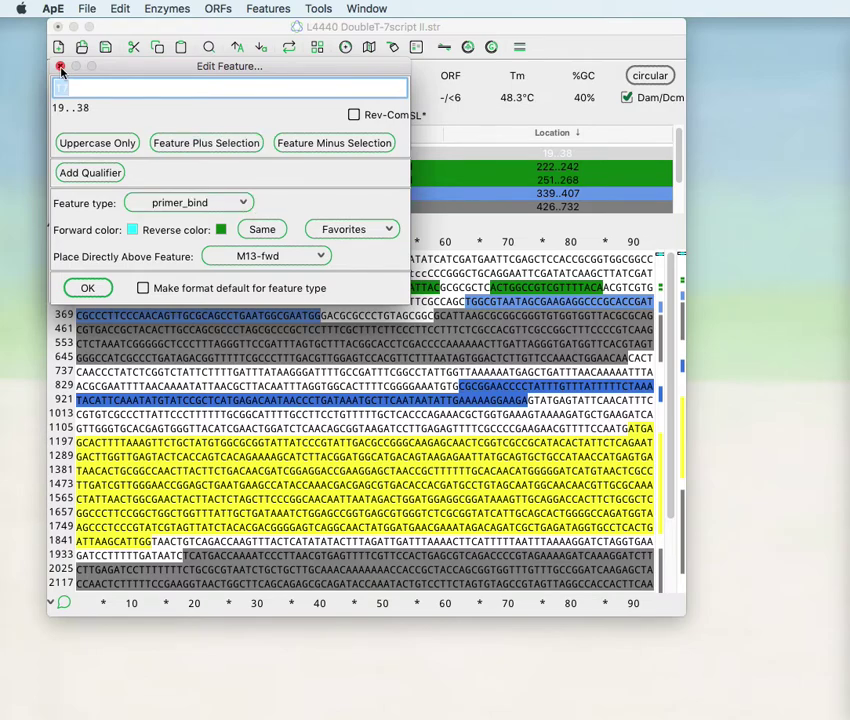
click(60, 67)
double_click(152, 160)
click(206, 143)
click(60, 66)
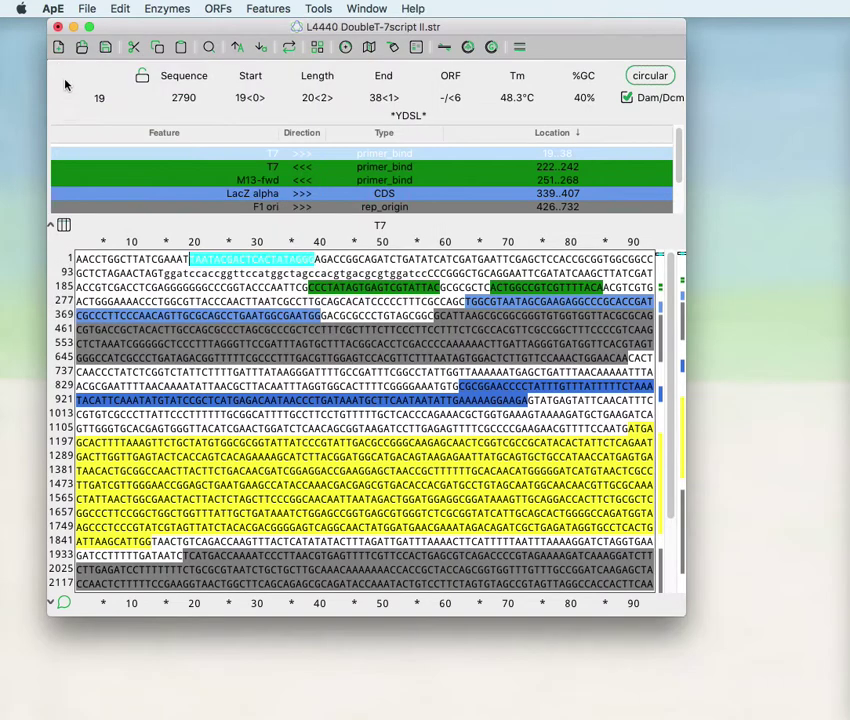
Step: Review the feature table's arrangement controls and the forward T7 feature's type and direction options
shift+click(61, 227)
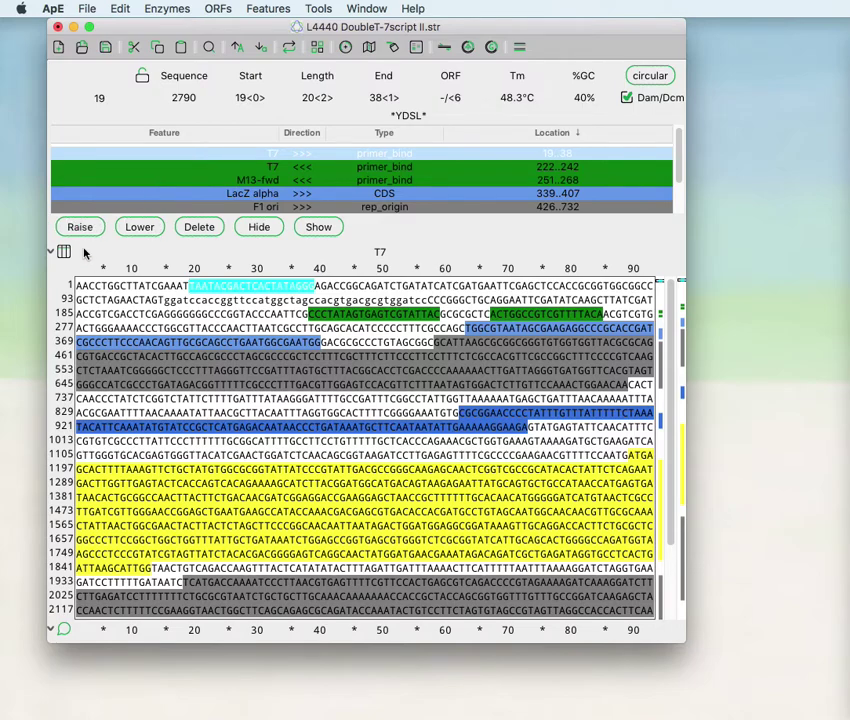
click(51, 251)
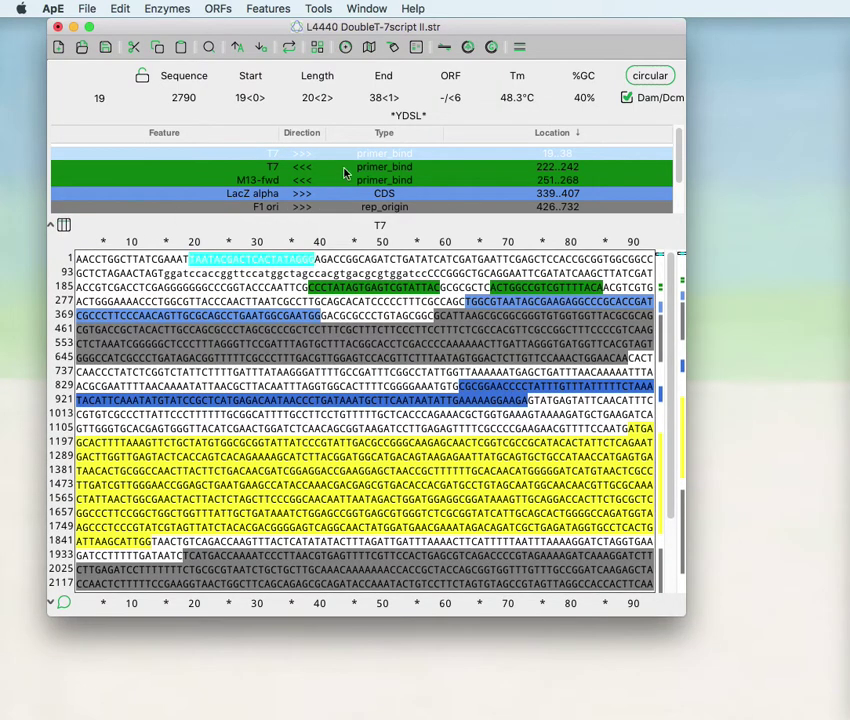
right_click(380, 155)
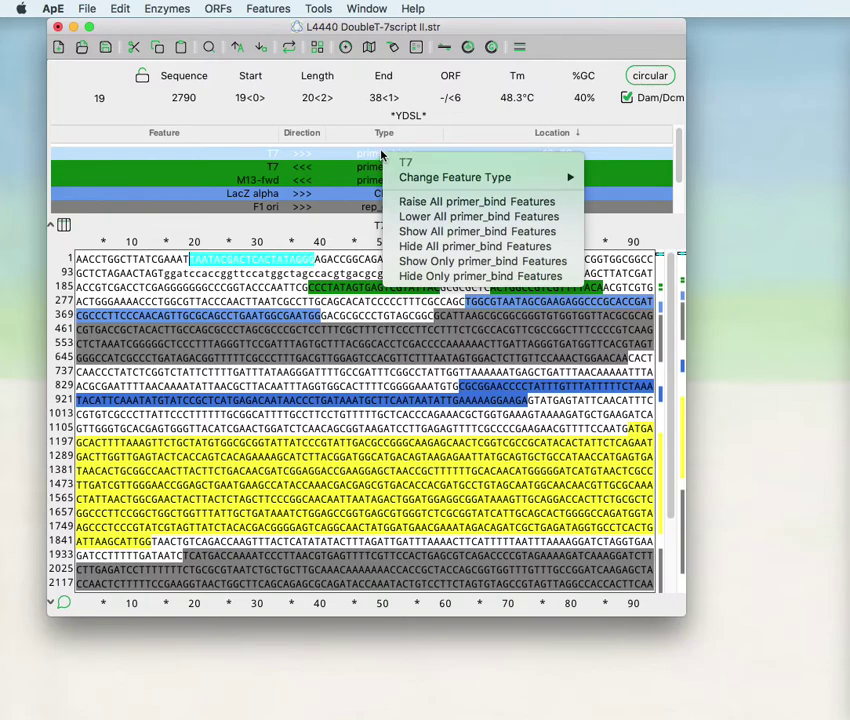
click(305, 158)
right_click(305, 158)
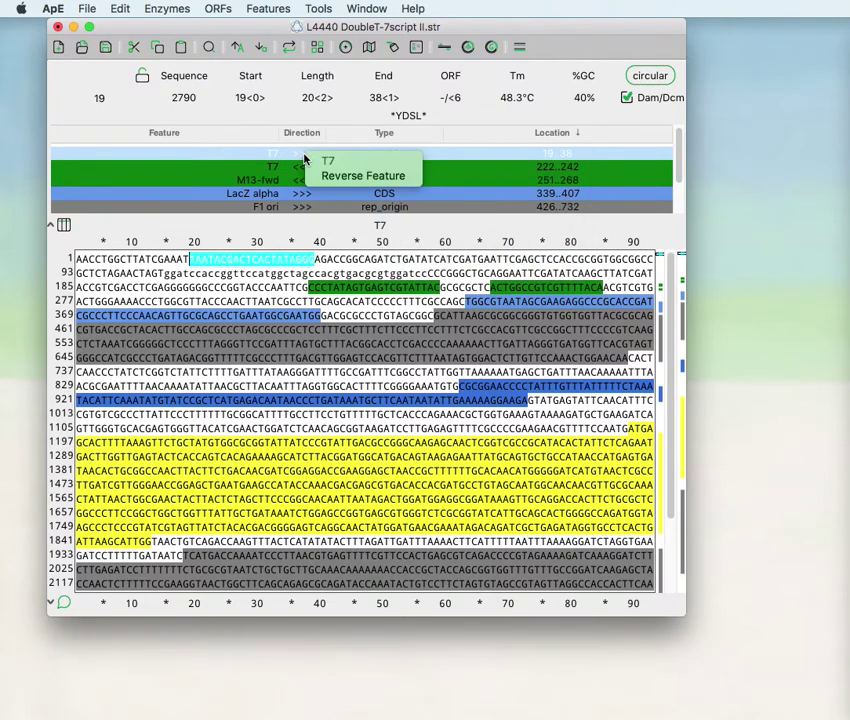
click(541, 157)
Step: Select bases 53 to 80 and view the new feature settings for them, closing without creating the feature
drag(401, 259, 575, 258)
click(283, 9)
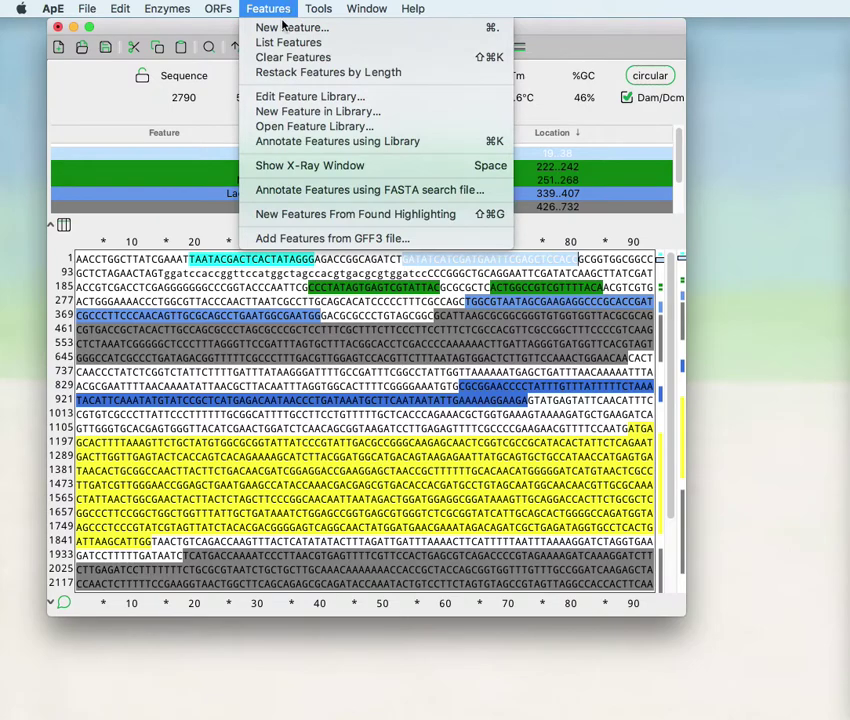
click(283, 28)
triple_click(305, 89)
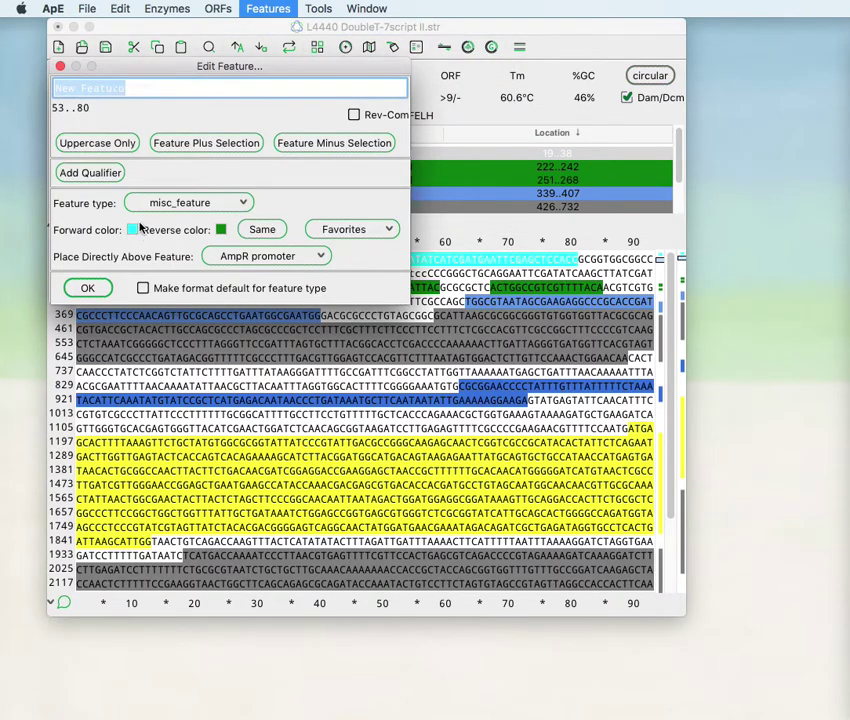
click(60, 67)
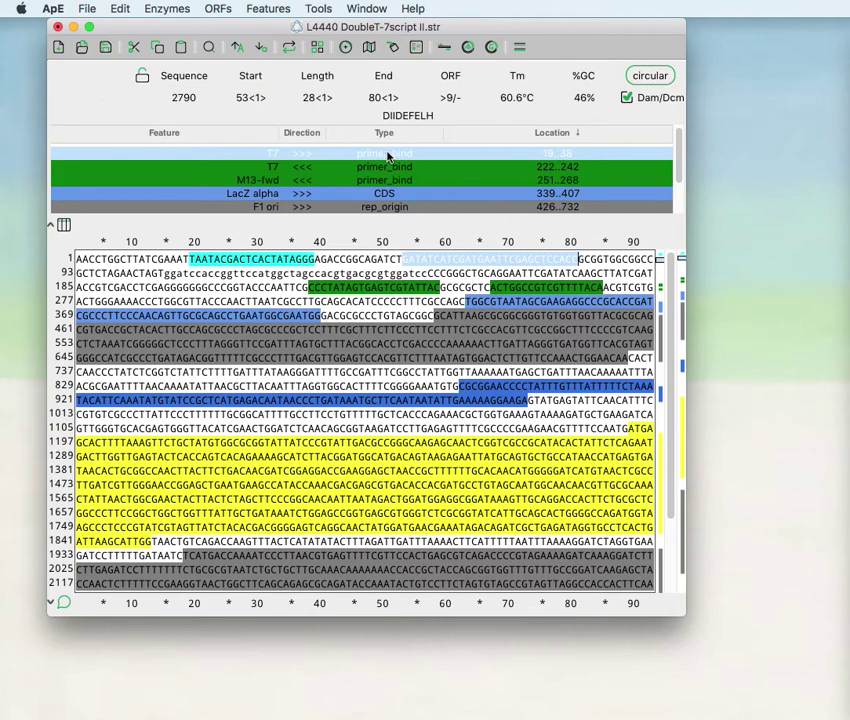
scroll(390, 170, down, 3)
scroll(395, 157, up, 3)
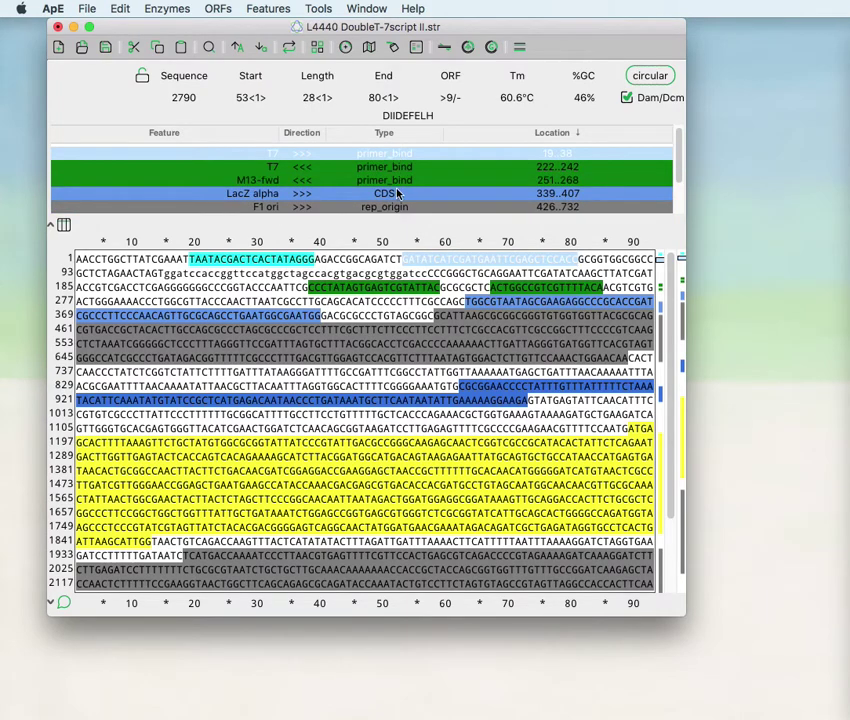